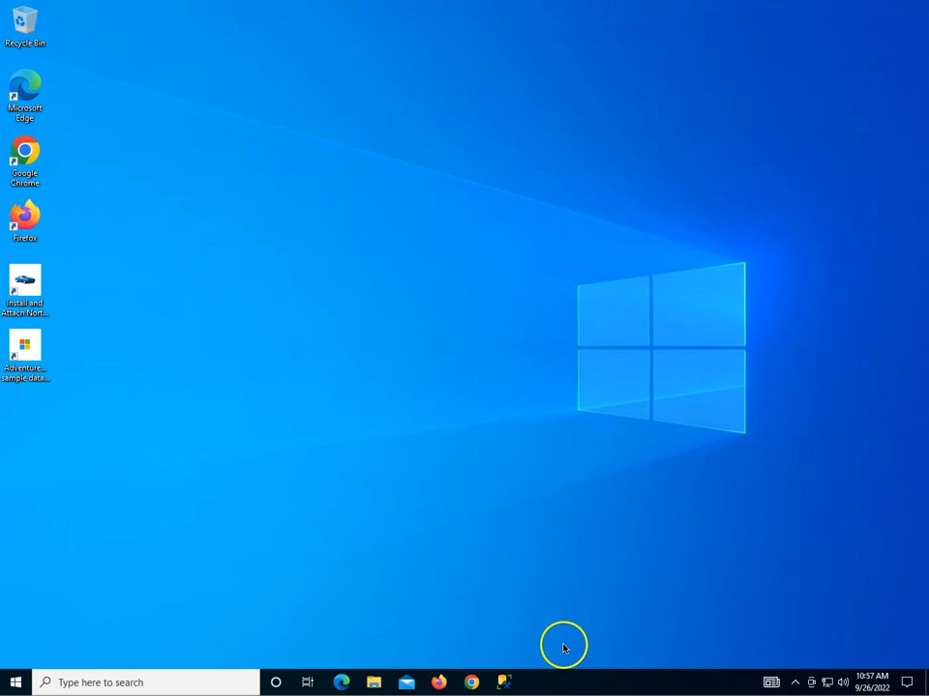
Launch SQL Server Management Studio from the taskbar to reach the Connect to Server dialog.
left_click(505, 683)
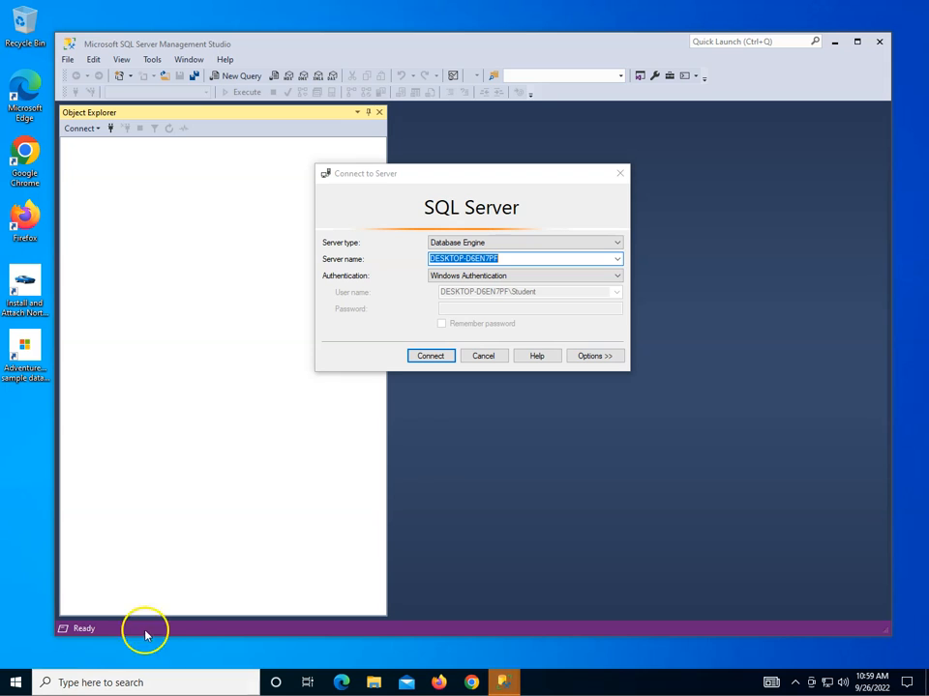
Connect to the local server and expand Databases to show AdventureWorks2019 and Pubs.
left_click(422, 358)
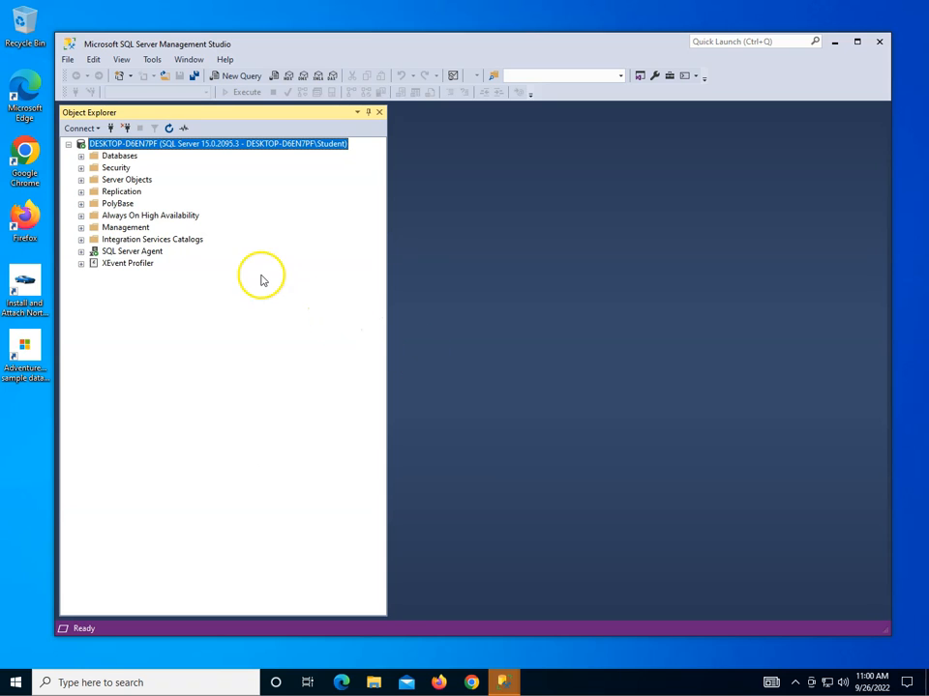
double_click(114, 157)
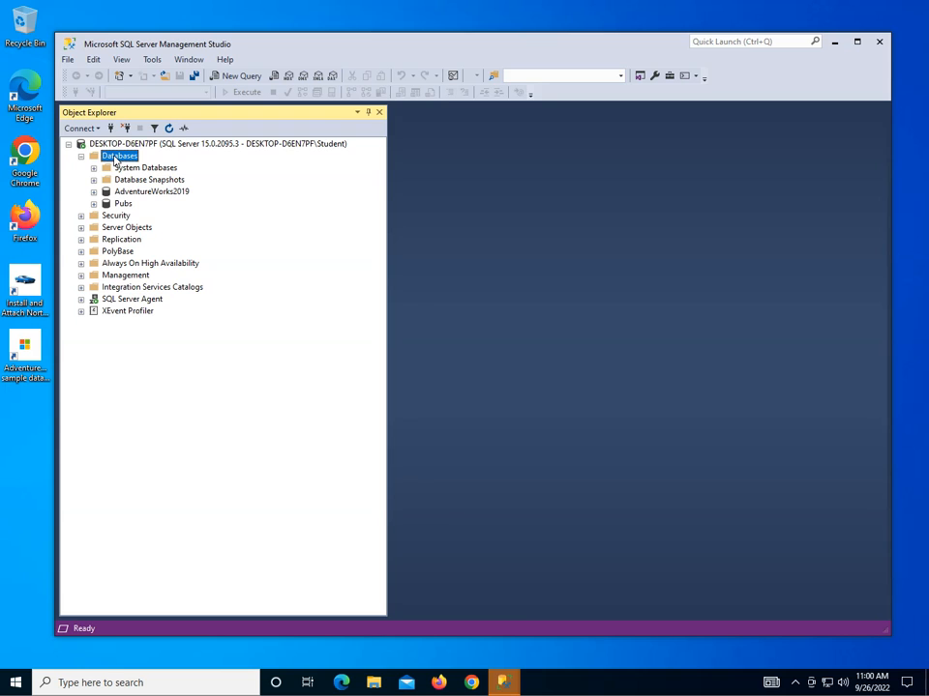
right_click(115, 159)
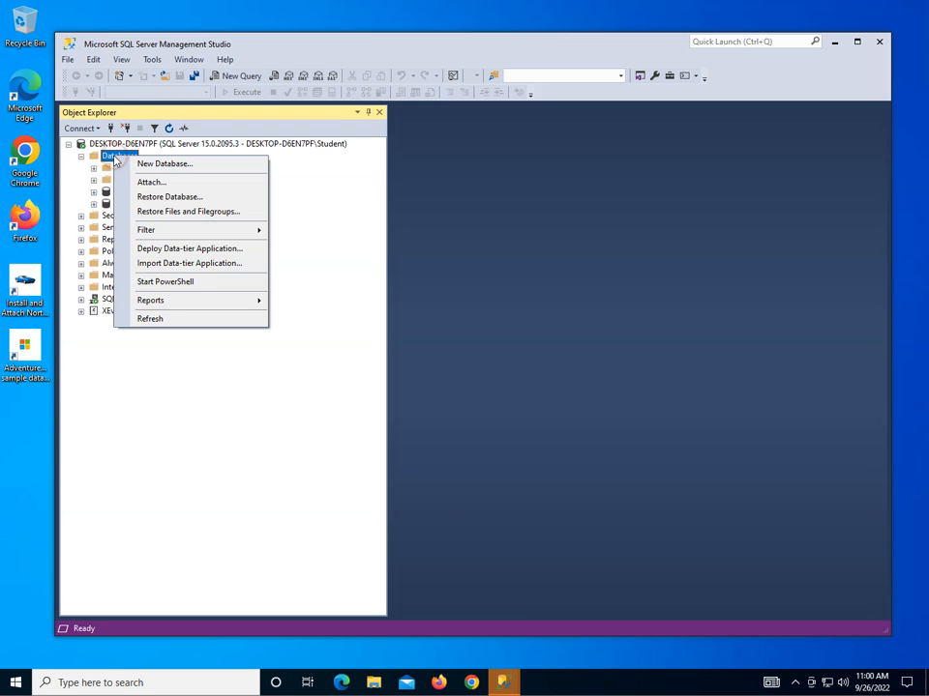
Start a new database named 'Engineering'.
left_click(171, 165)
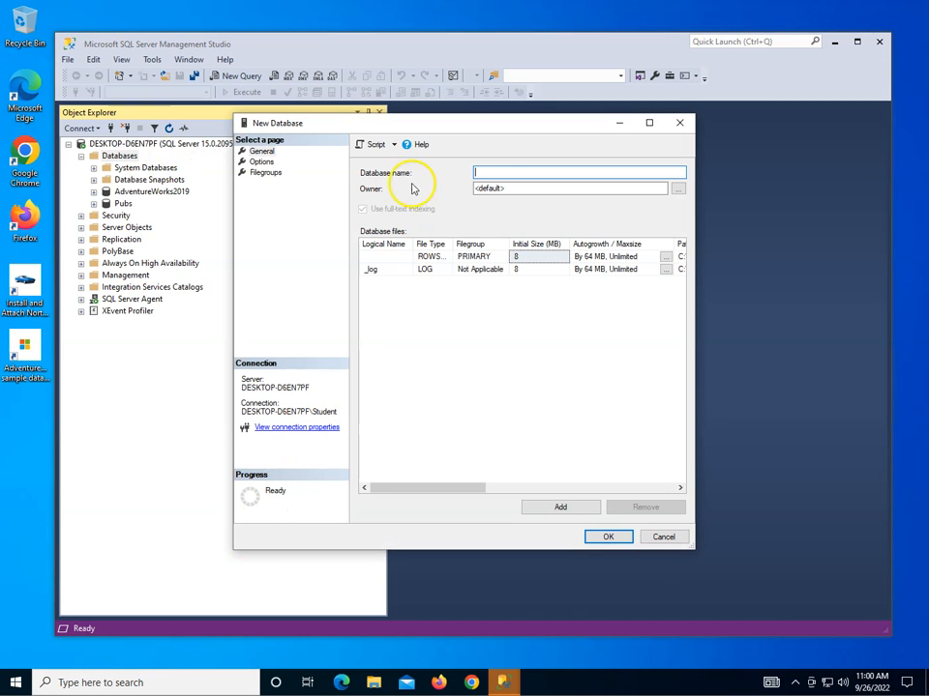
type("E")
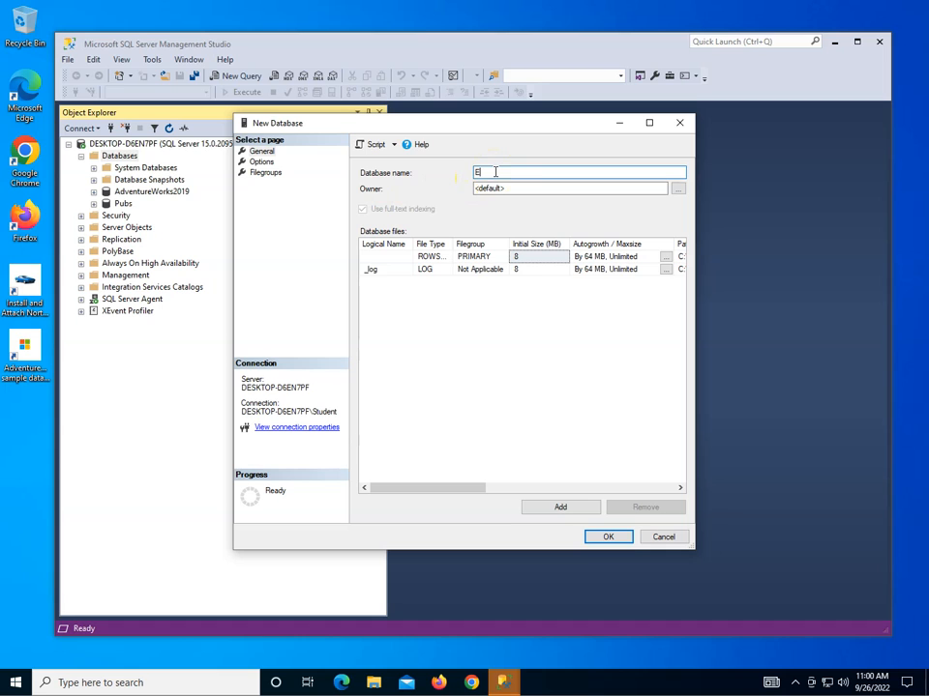
type("ngineering")
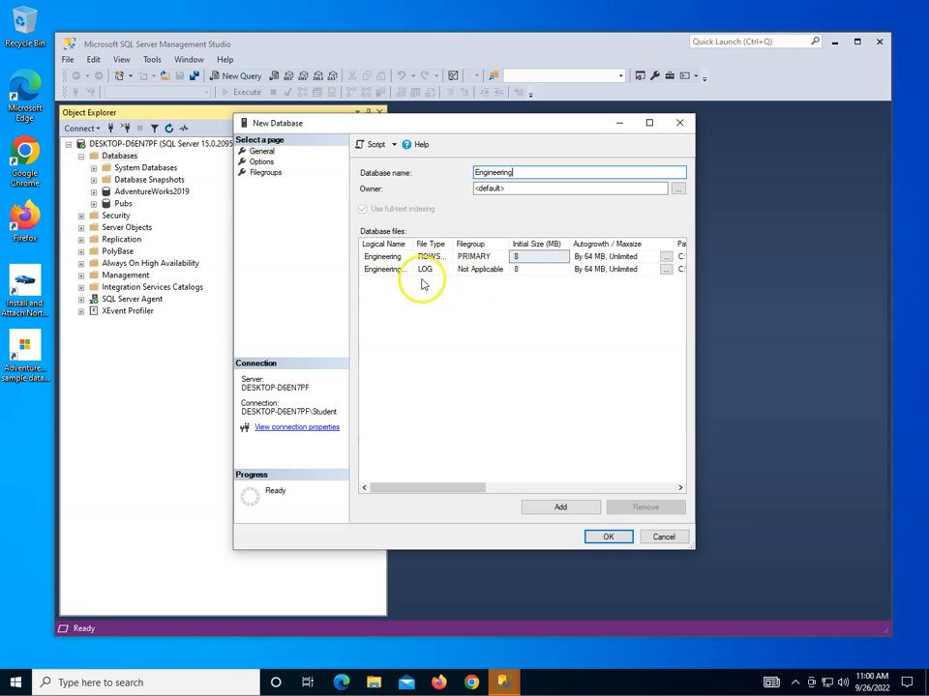
Keep 64 MB unlimited autogrowth for both the Engineering and Engineering_log files.
left_click(665, 257)
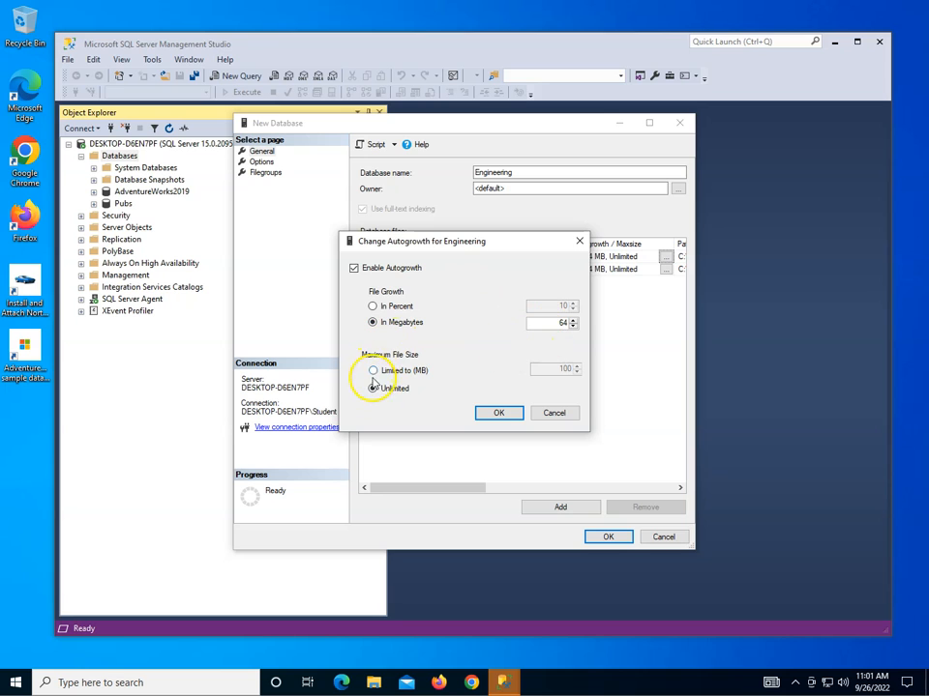
left_click(489, 413)
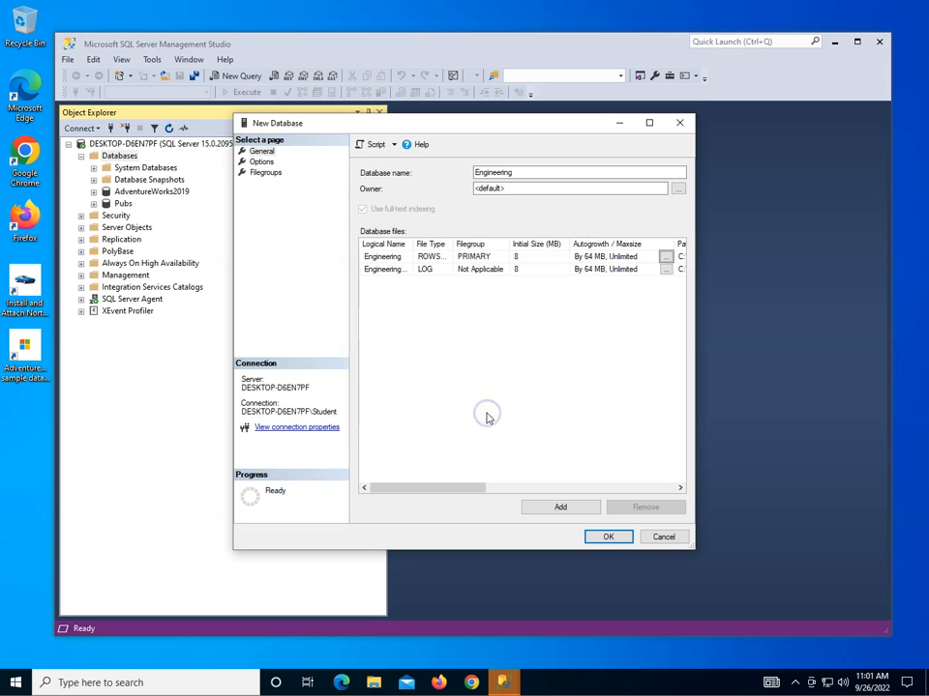
left_click(666, 269)
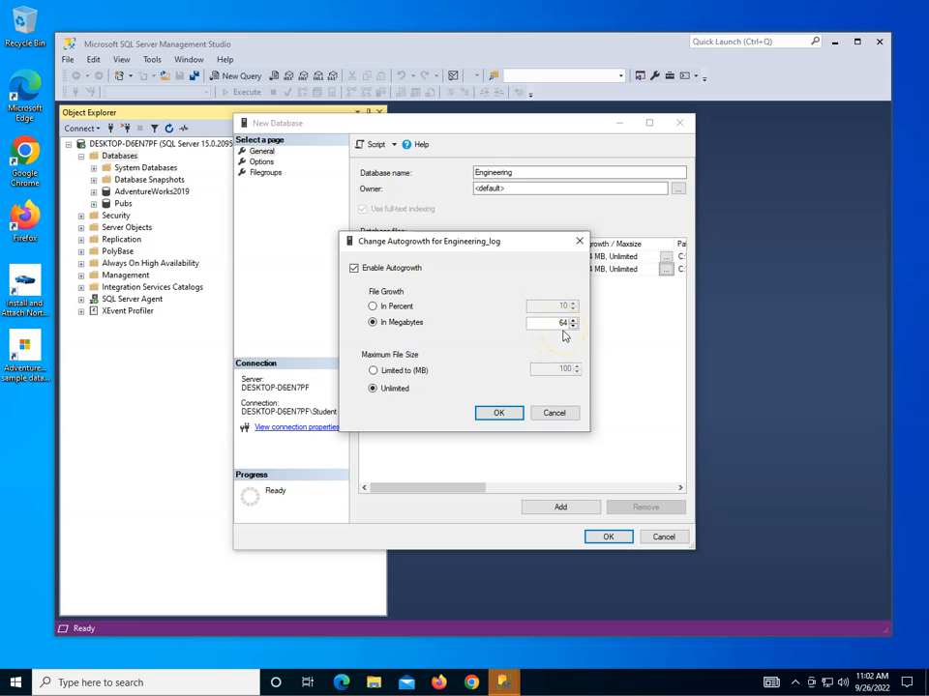
left_click(497, 411)
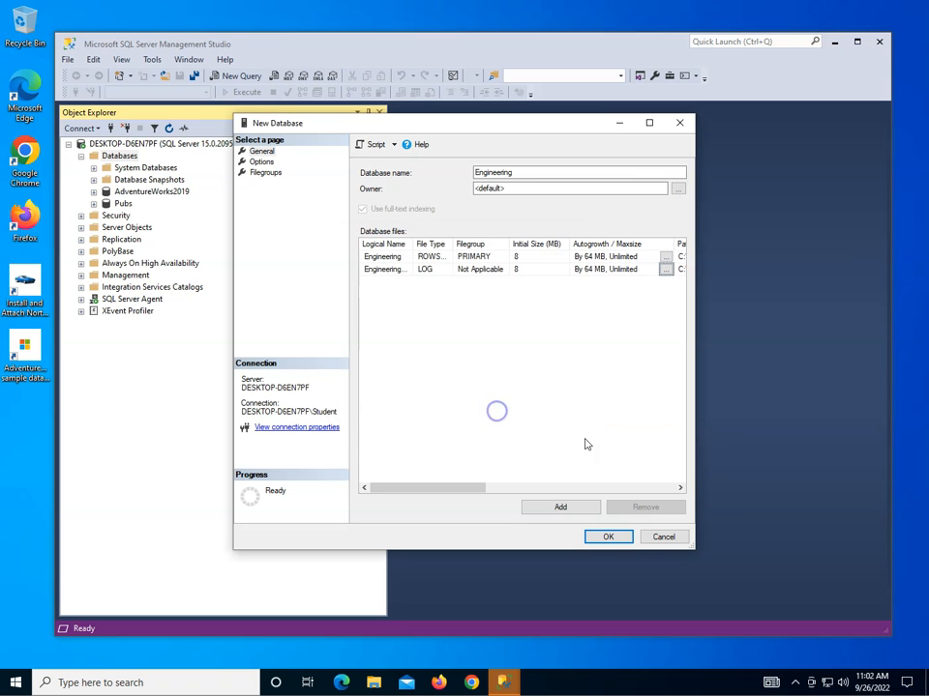
Check the files' Path column and create the Engineering database.
left_click_drag(491, 490, 453, 484)
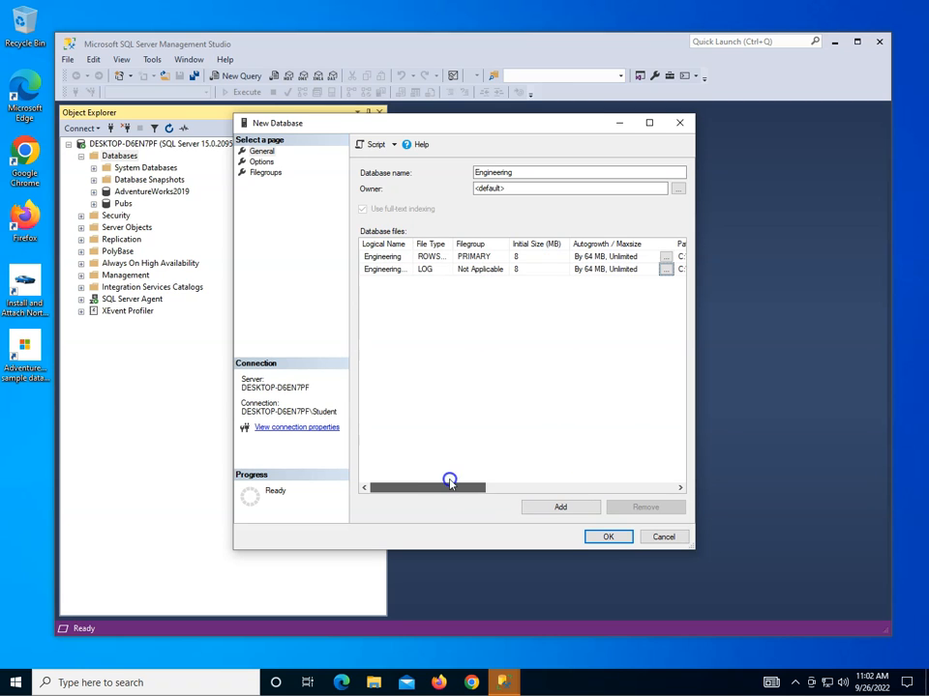
left_click(607, 537)
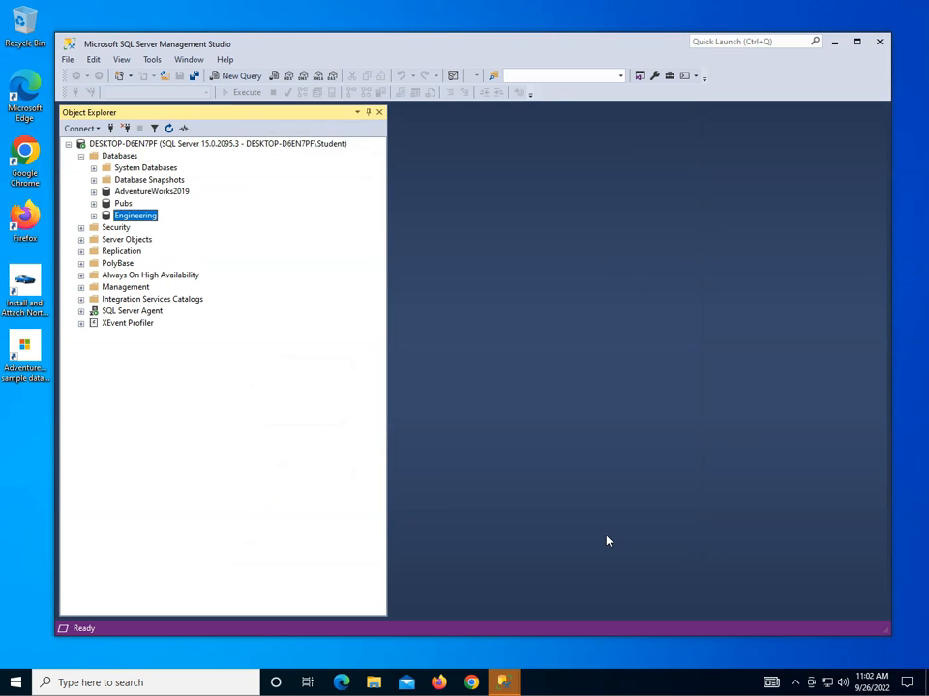
left_click(372, 683)
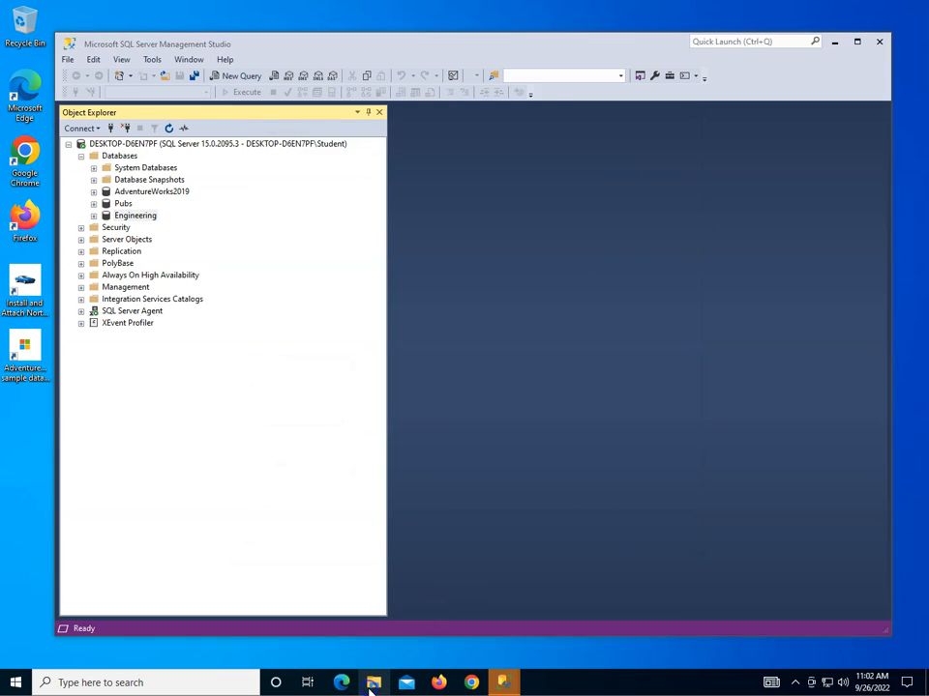
Browse to C:\Program Files\Microsoft SQL Server\MSSQL15.MSSQLSERVER\MSSQL\DATA to find the Engineering files.
left_click(373, 682)
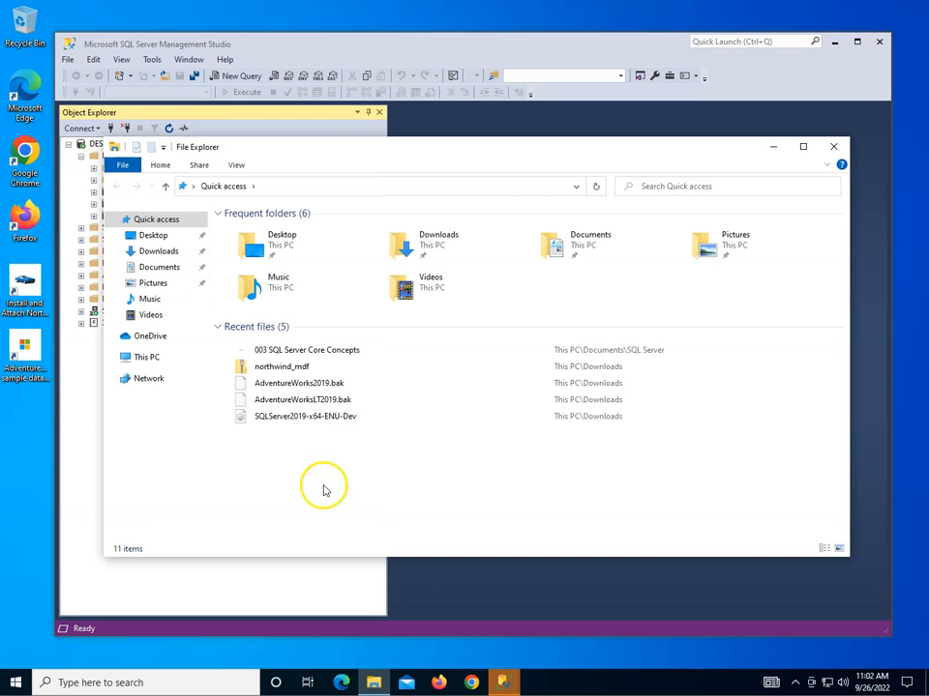
left_click(146, 357)
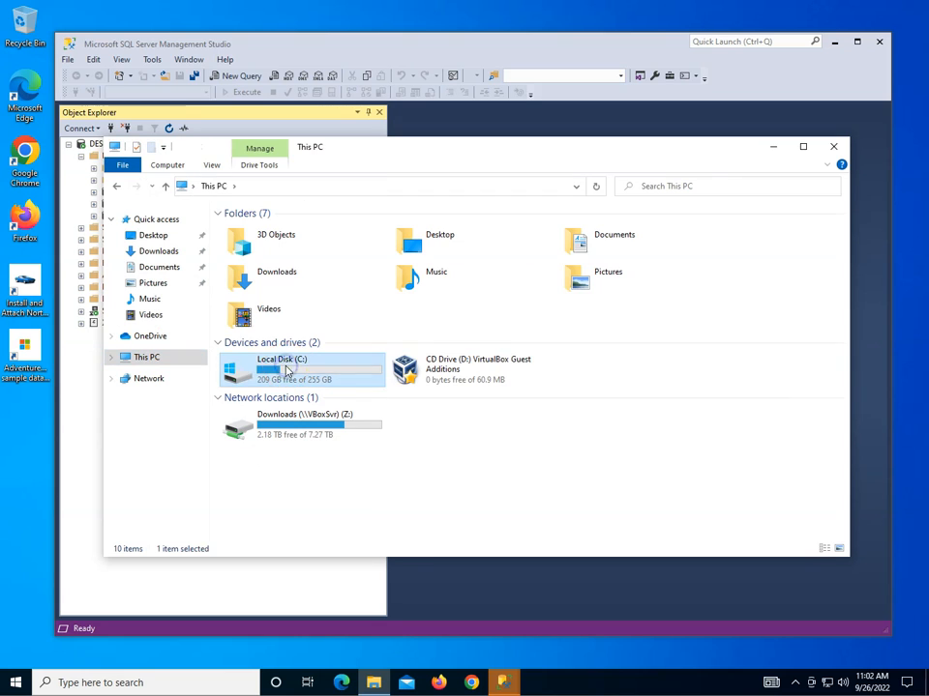
double_click(263, 368)
double_click(263, 243)
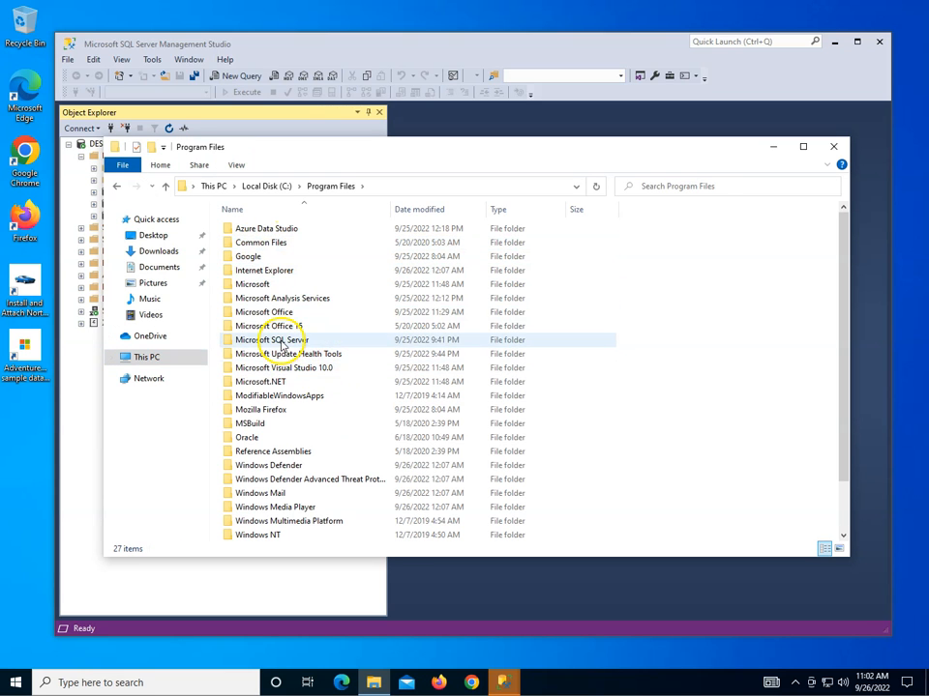
double_click(280, 340)
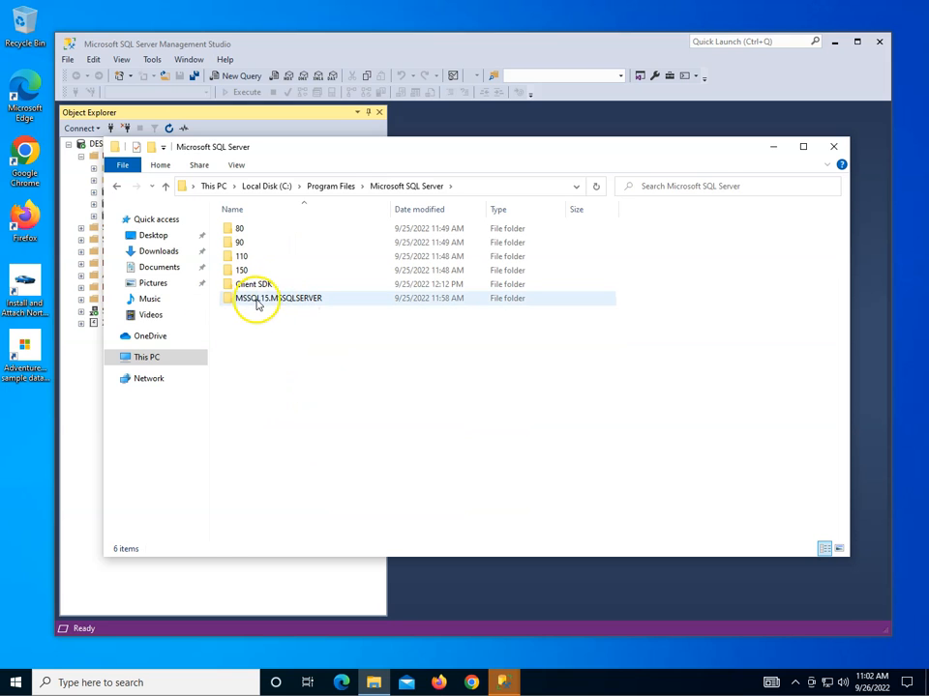
double_click(285, 301)
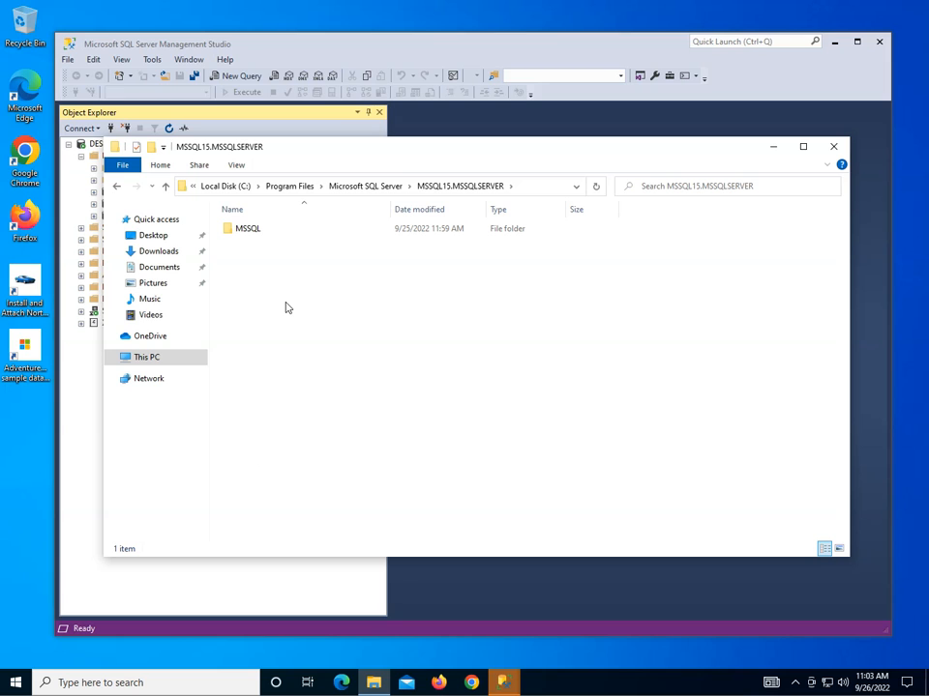
left_click(245, 230)
double_click(247, 230)
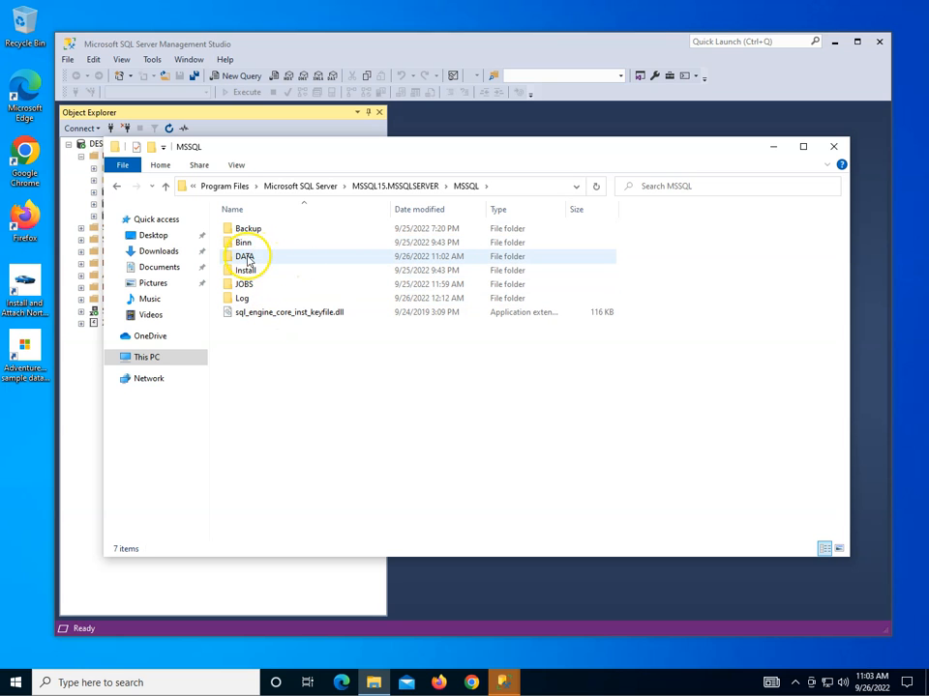
double_click(247, 260)
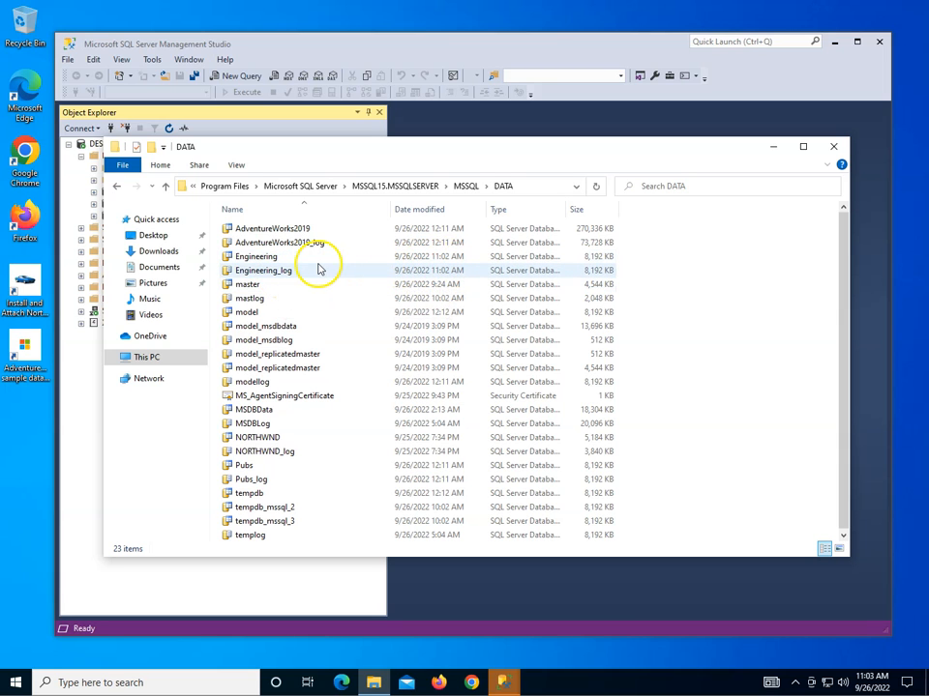
Check the MSSQL Backup folder, which holds only AdventureWorks2019.bak.
left_click(114, 185)
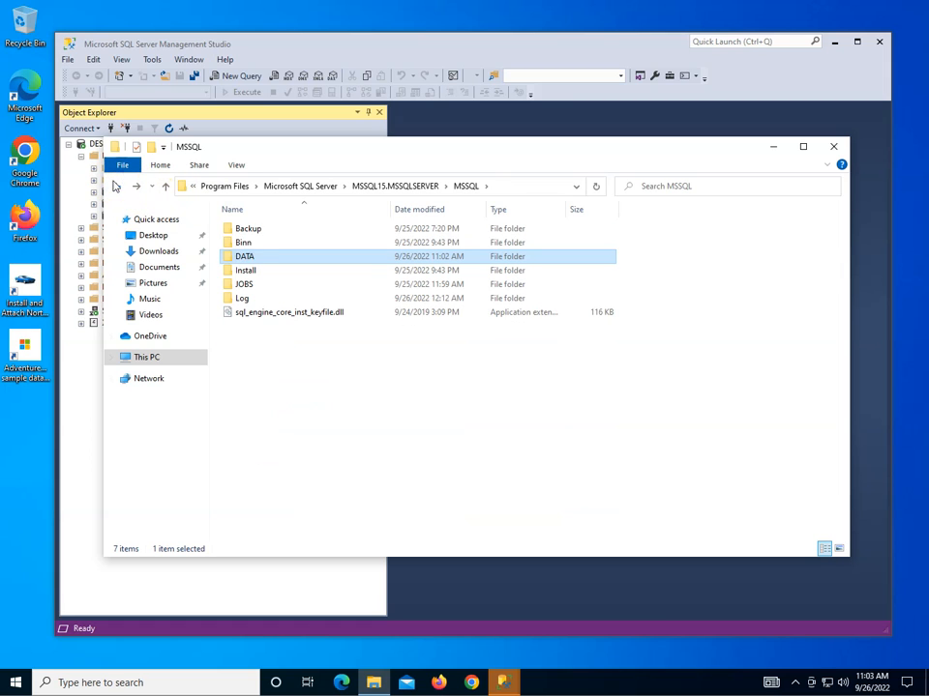
left_click(250, 229)
double_click(251, 229)
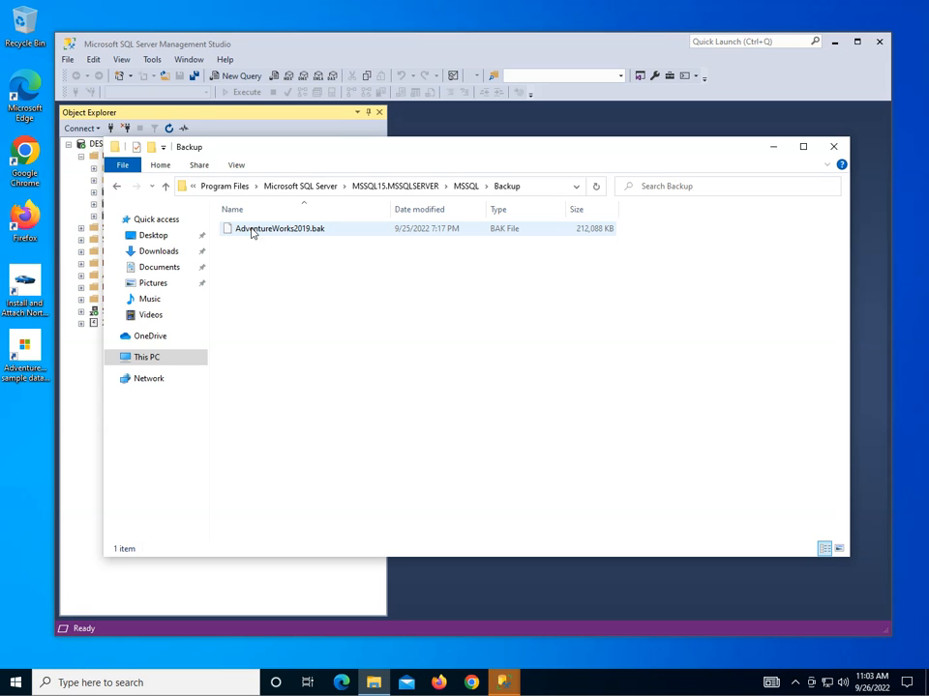
left_click(115, 188)
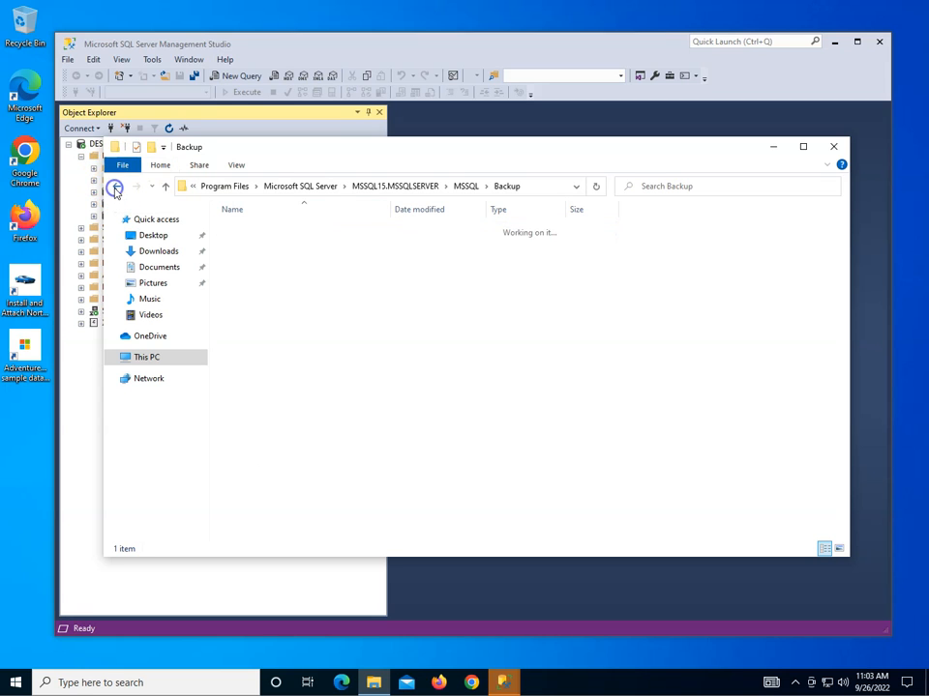
Expand Engineering in Object Explorer to show Tables, Views and Storage, then choose Delete.
left_click(834, 146)
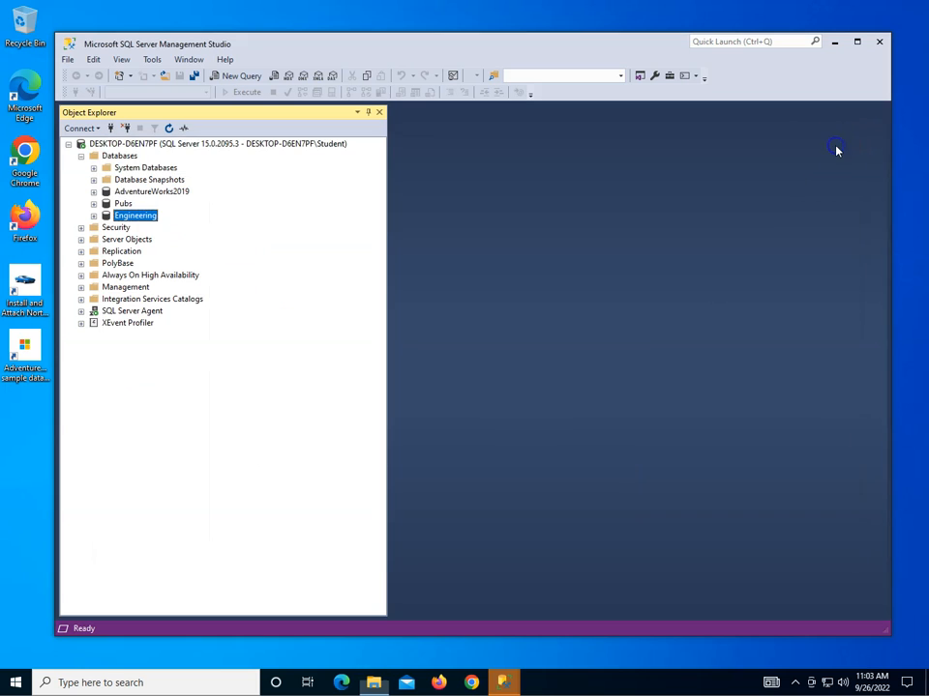
left_click(93, 215)
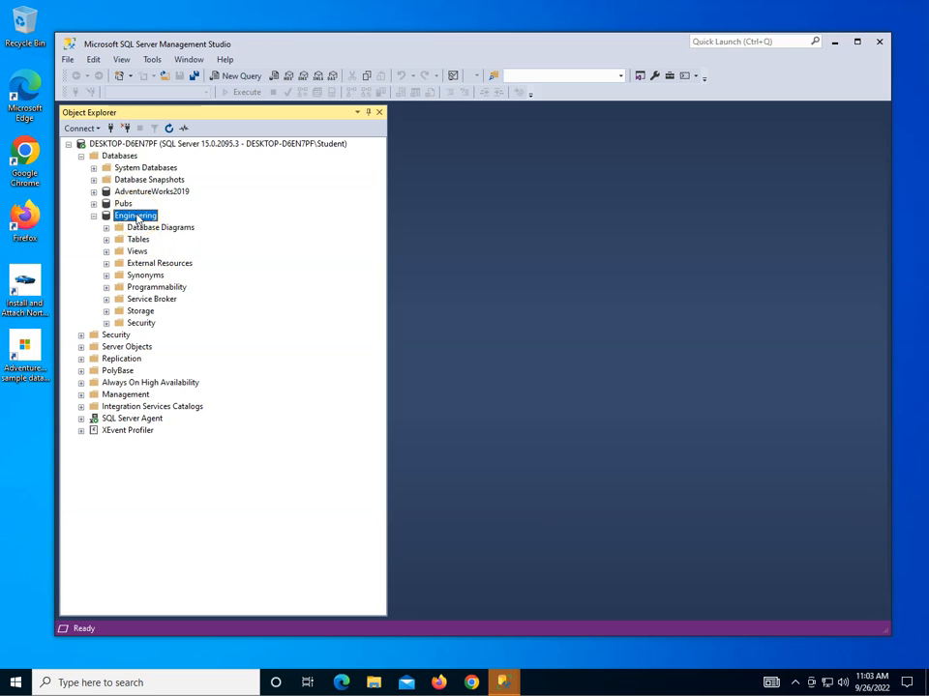
right_click(138, 219)
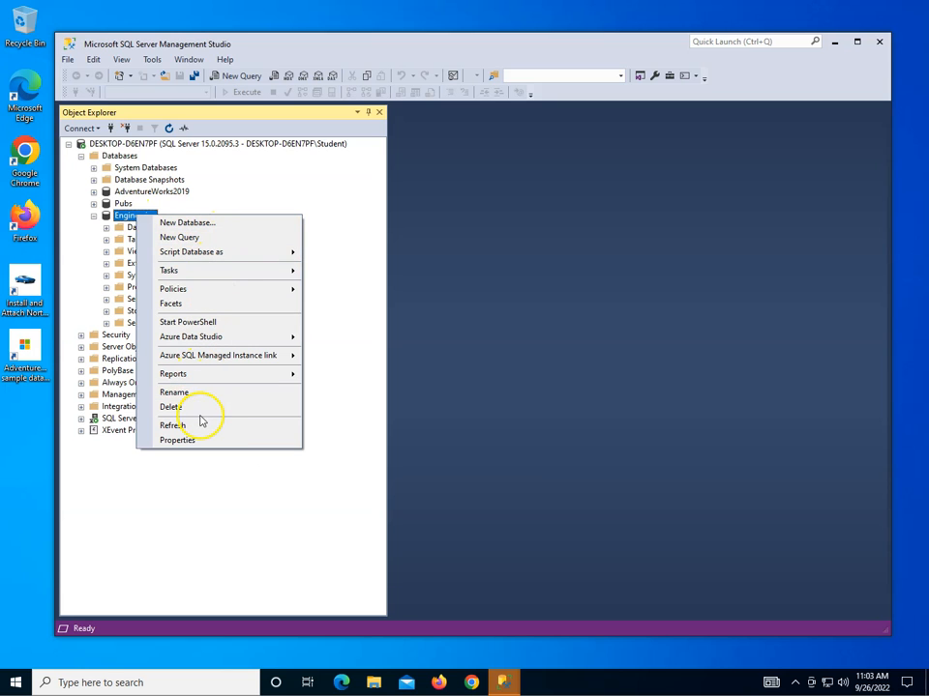
left_click(194, 411)
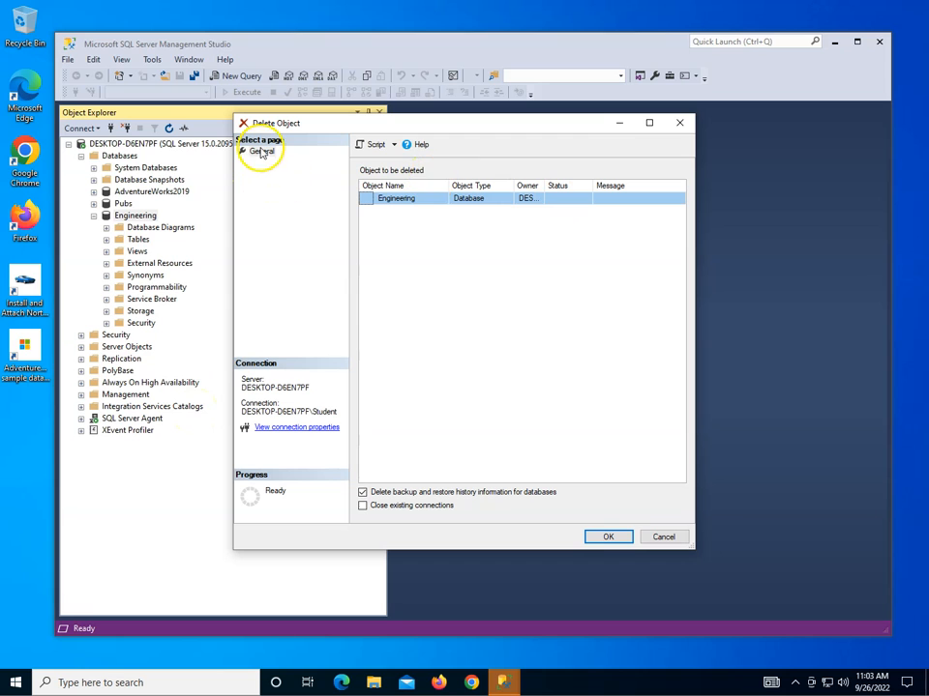
Confirm deleting the Engineering database in the Delete Object dialog.
left_click(610, 538)
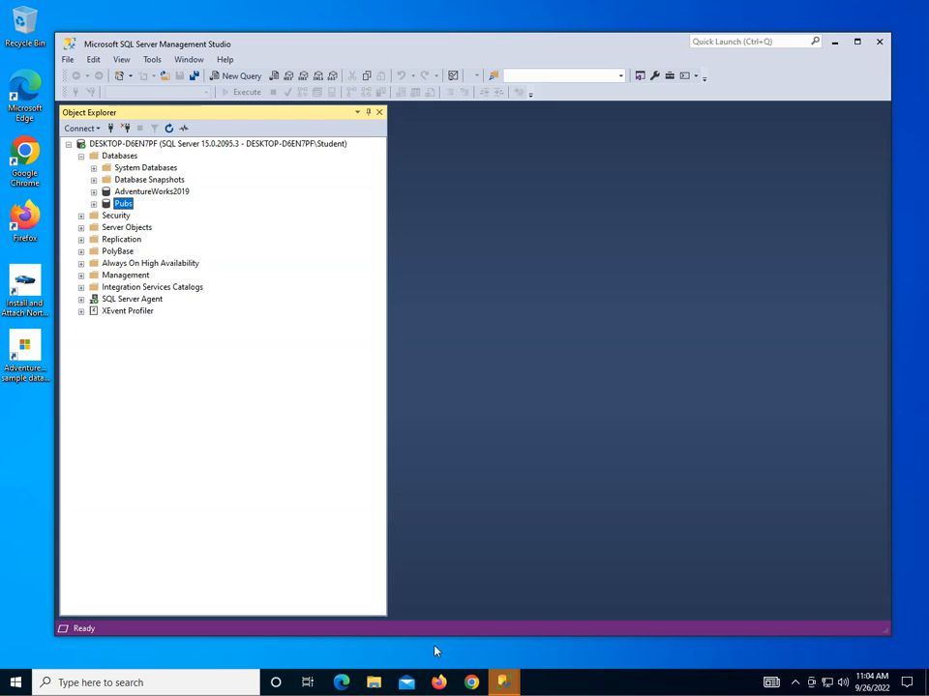
left_click(305, 675)
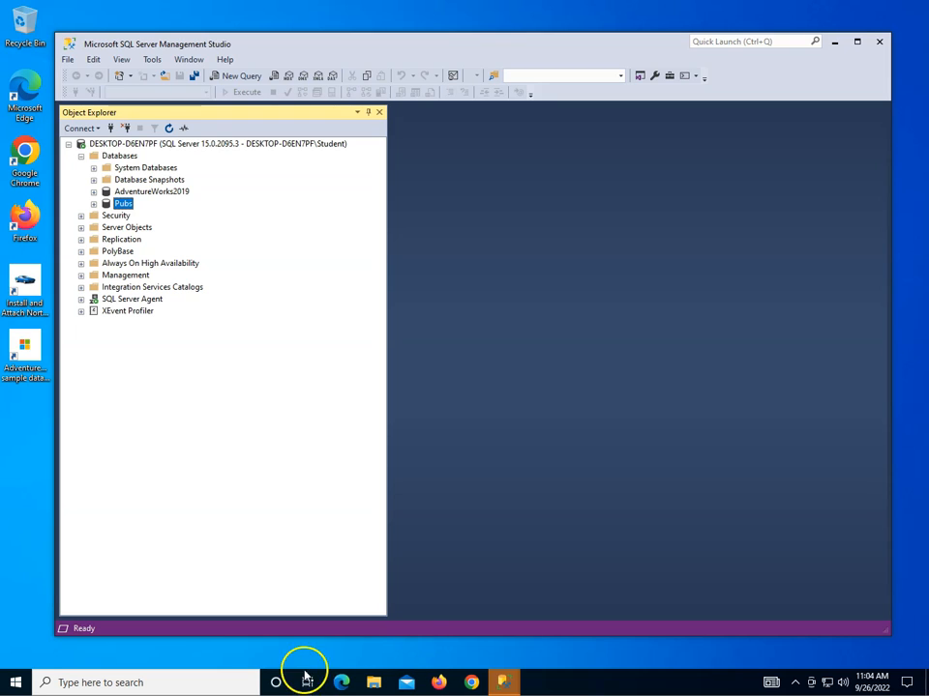